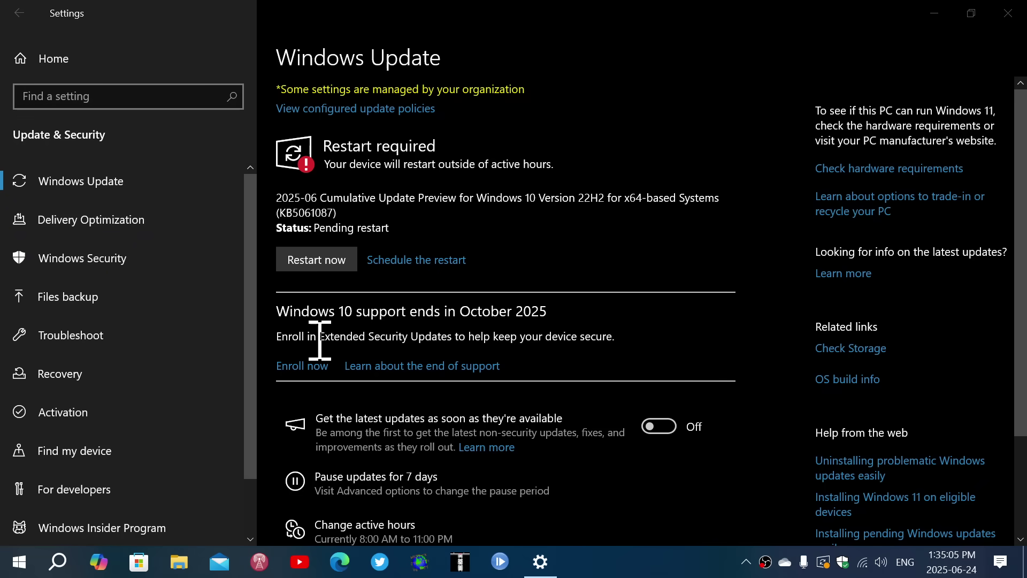
- Open the Extended Security Updates wizard from the end-of-support notice's Enroll now link
click(303, 369)
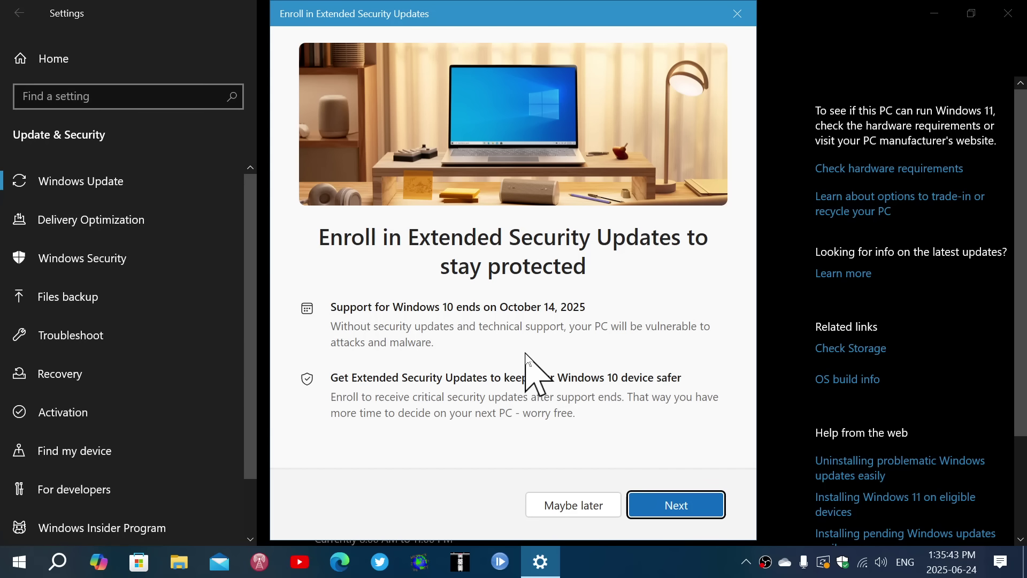
- Continue past the introduction and enroll the PC at no extra cost through October 13, 2026
click(677, 505)
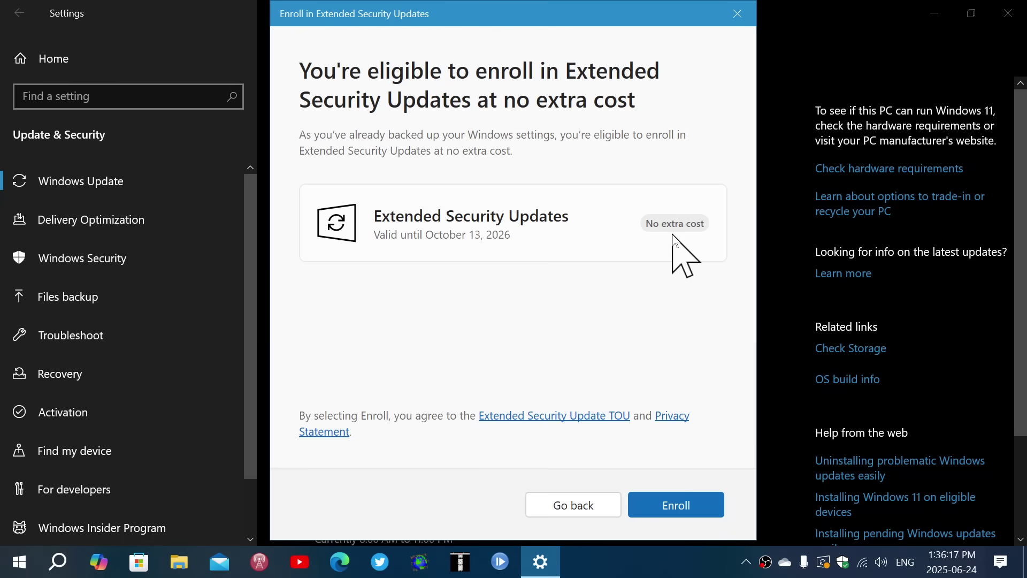
click(685, 506)
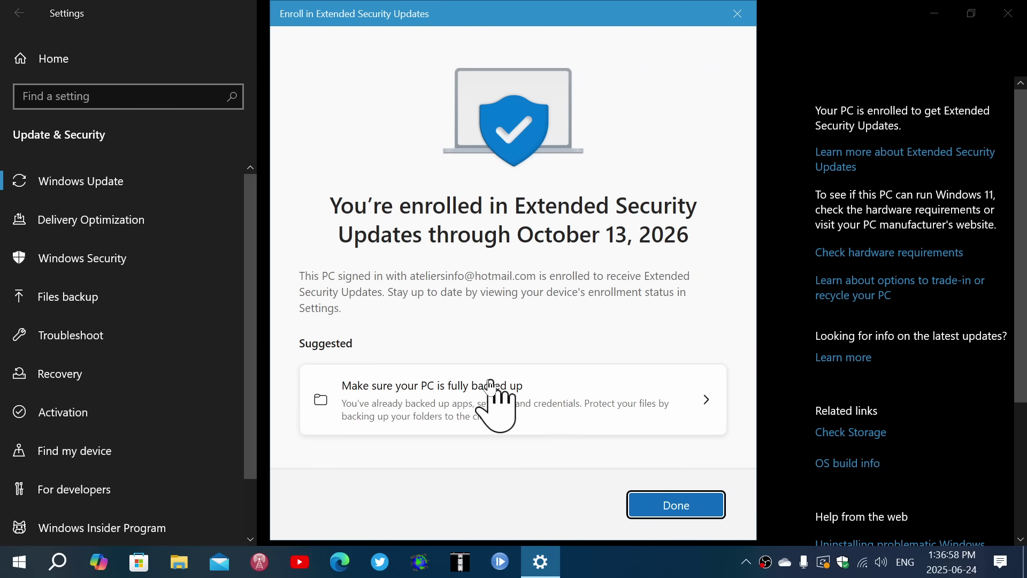
click(57, 561)
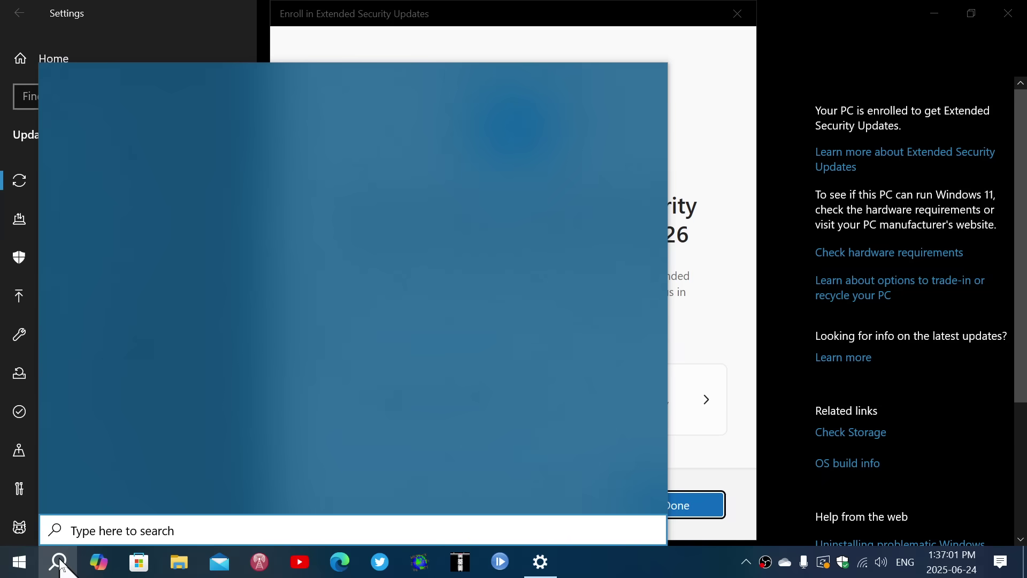
text(ba)
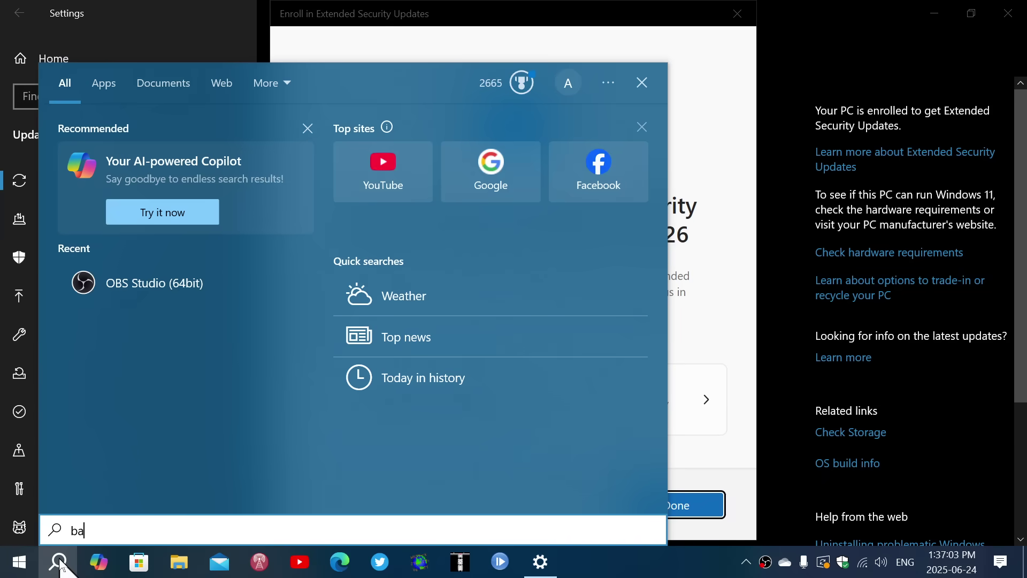
text(ck)
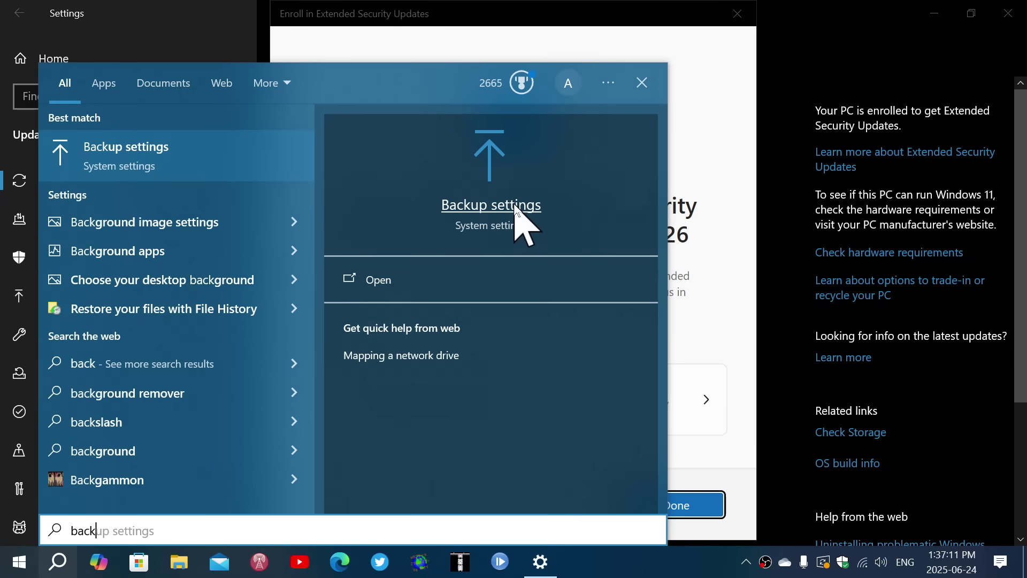
click(642, 81)
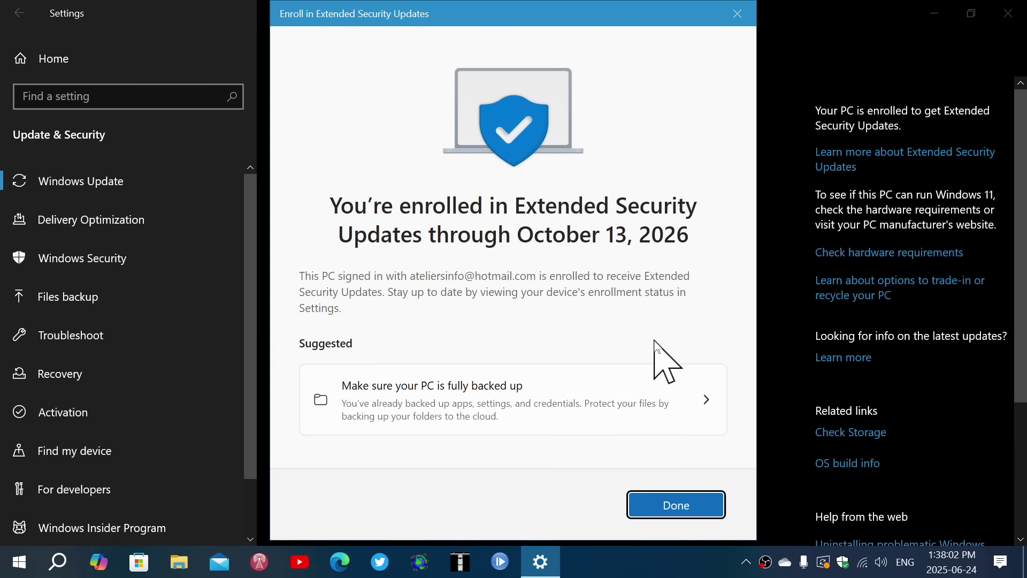
- Dismiss the enrollment confirmation to show Windows Update reporting the PC enrolled
click(686, 505)
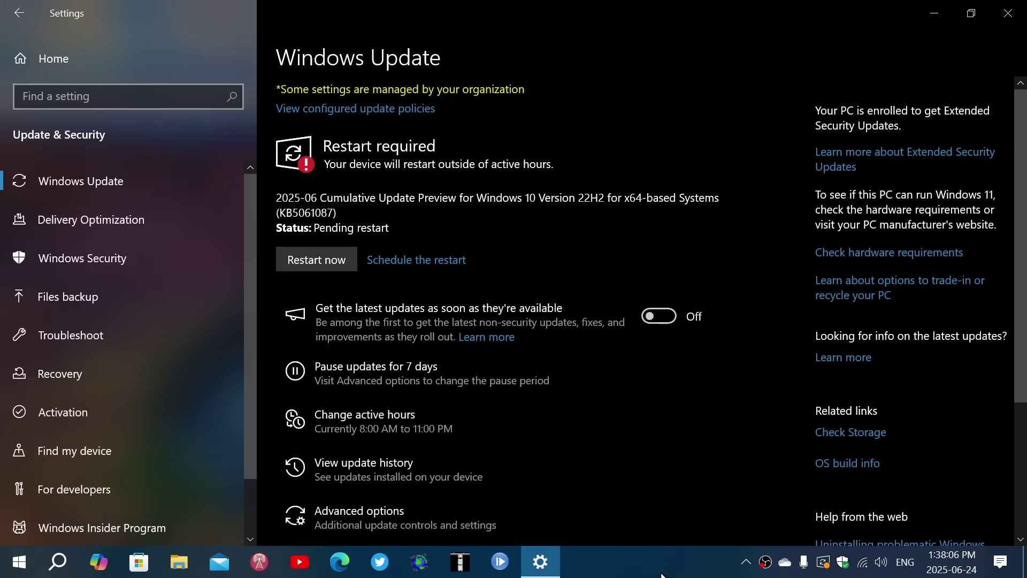
click(663, 570)
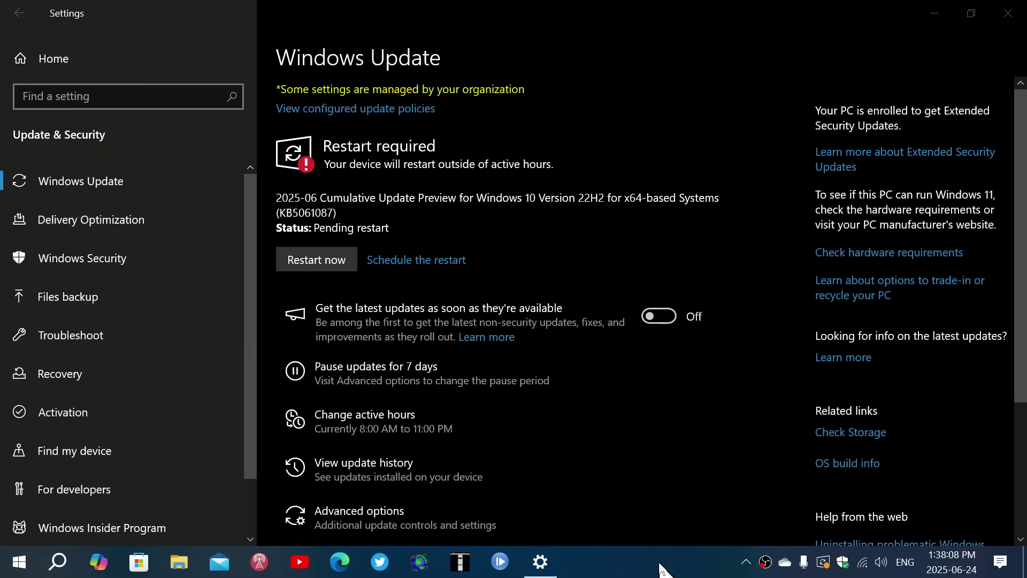